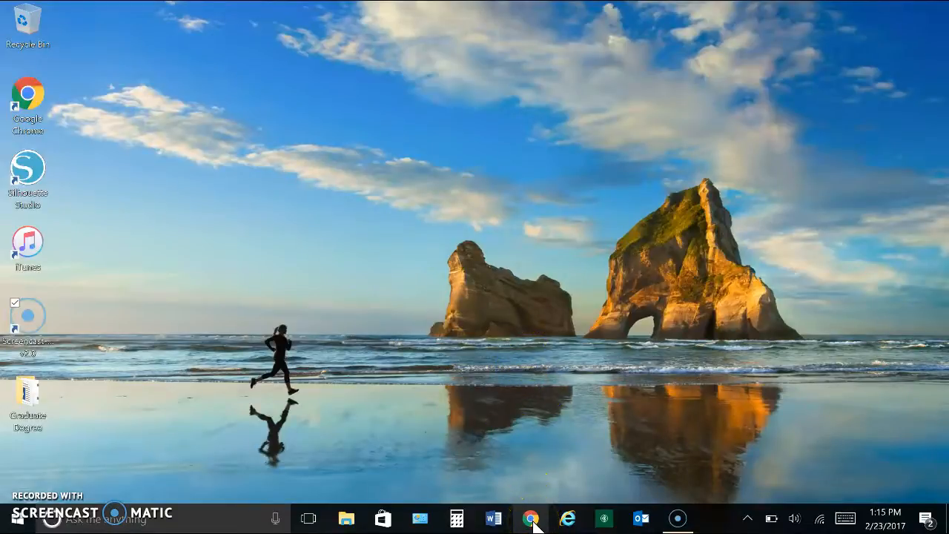
- Open Google Drive in Chrome and create a new Google Sites website from it
click(634, 519)
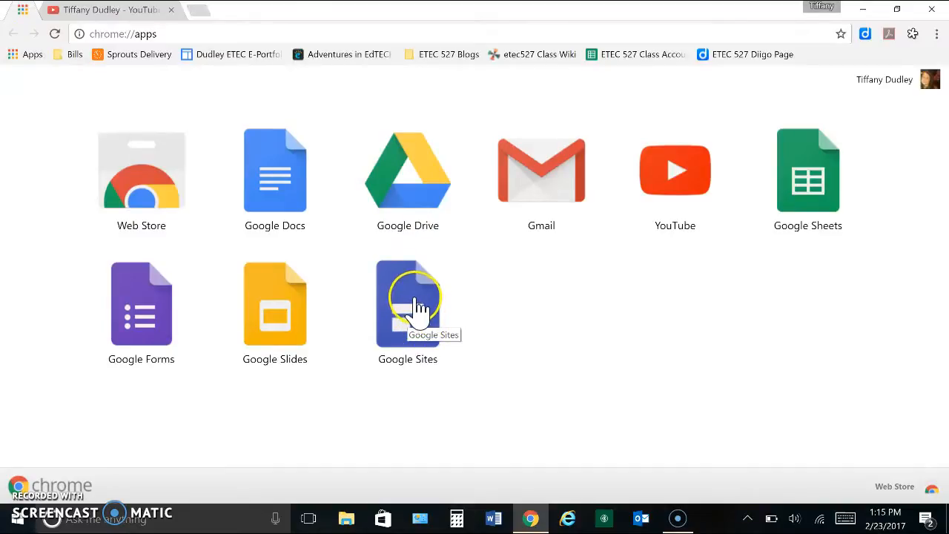
click(429, 199)
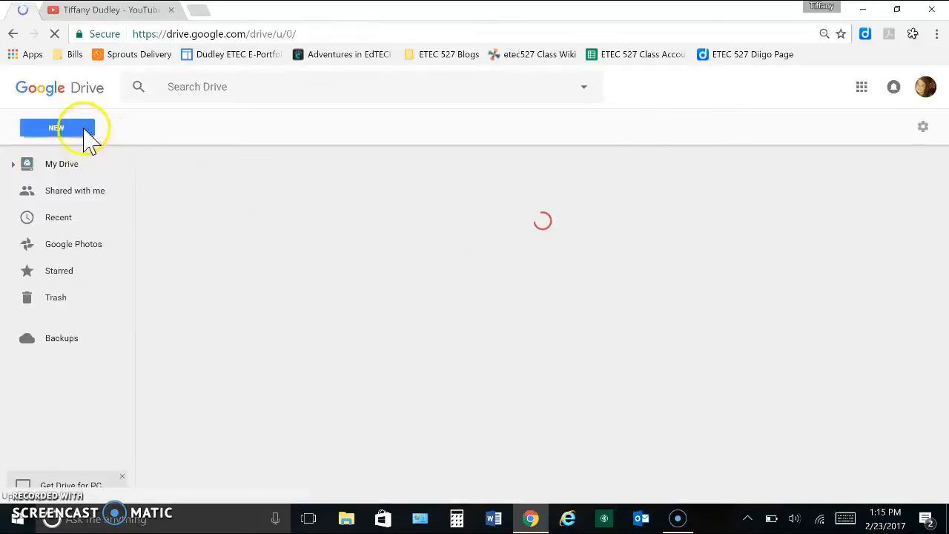
click(86, 126)
mouse_move(78, 250)
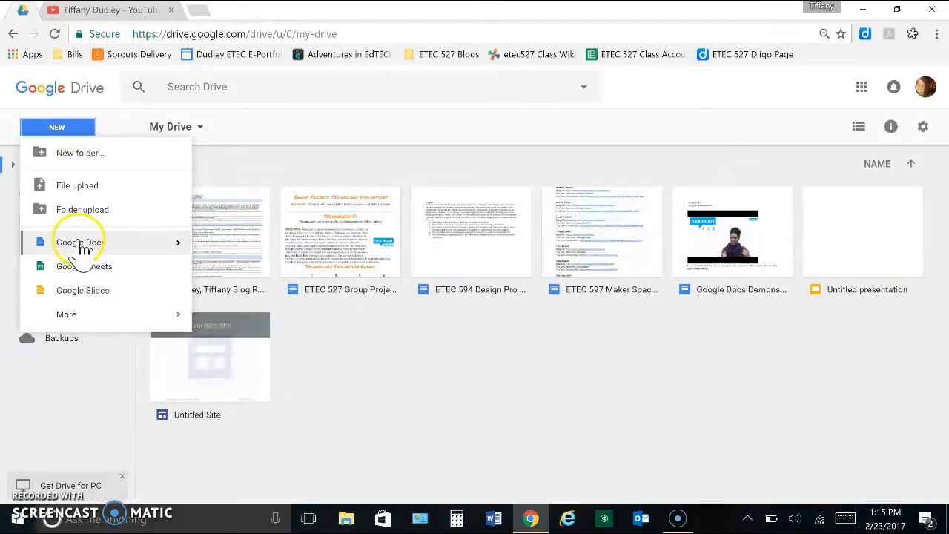
mouse_move(77, 325)
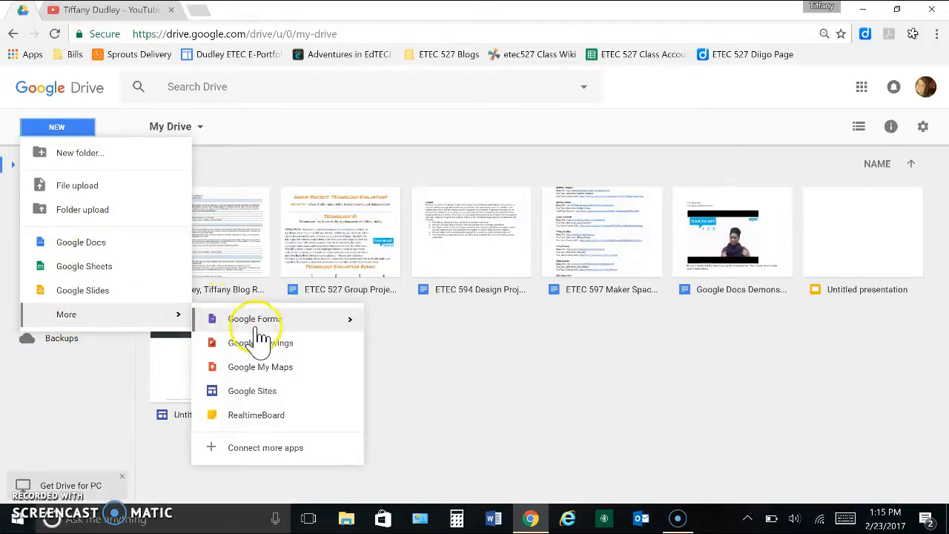
click(265, 395)
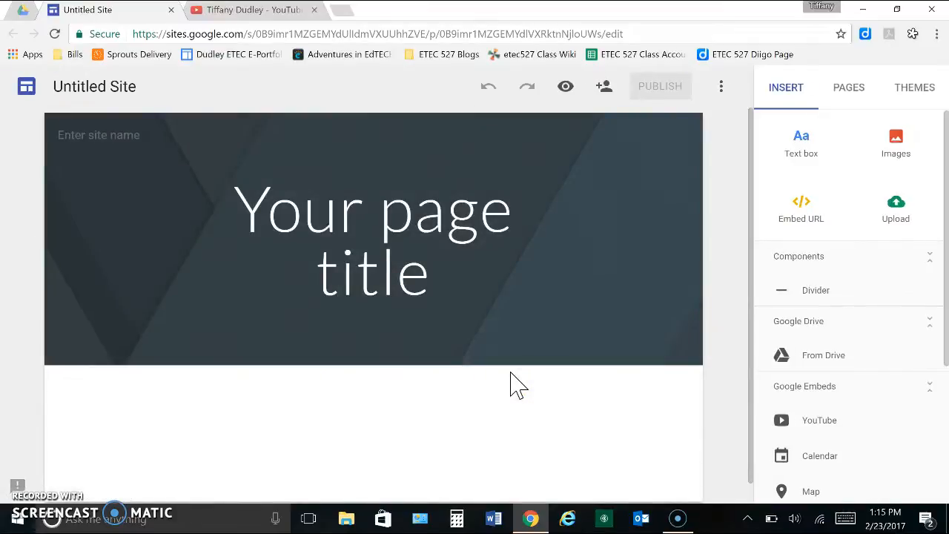
click(517, 381)
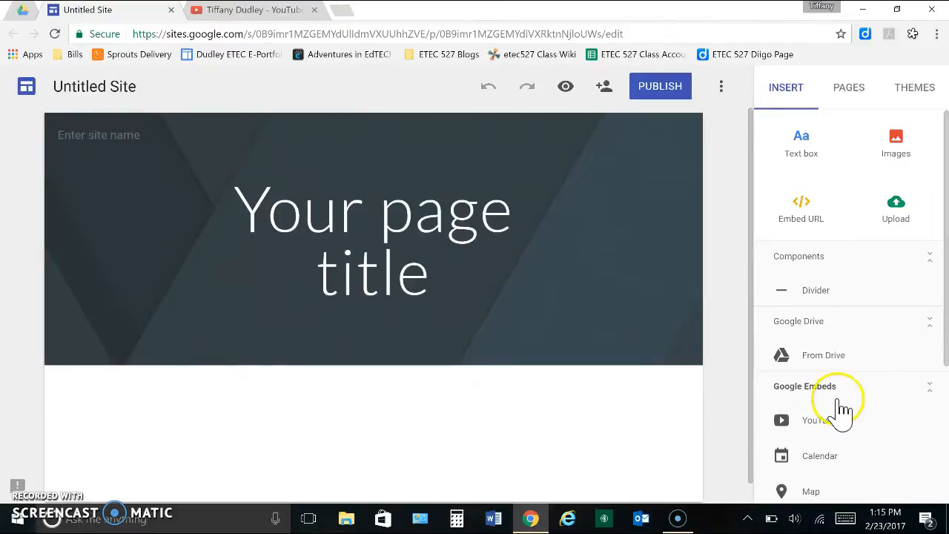
- Replace the placeholder page title in the header with "My website"
scroll(842, 412, down, 1)
scroll(841, 419, down, 3)
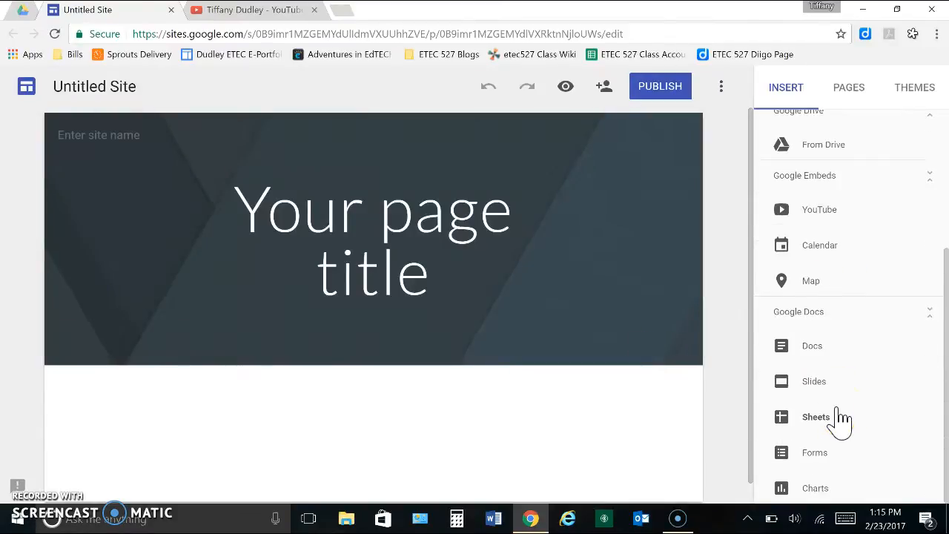
scroll(842, 445, up, 2)
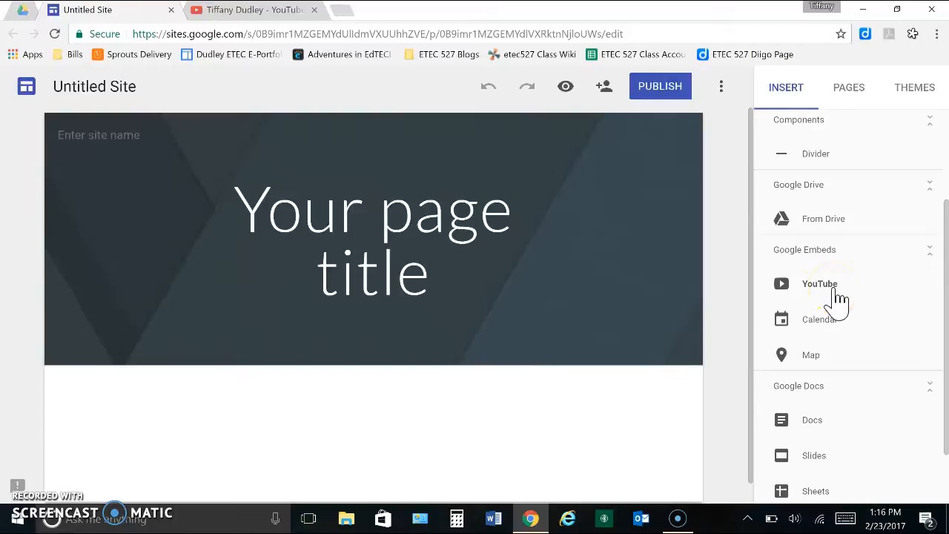
scroll(846, 400, up, 2)
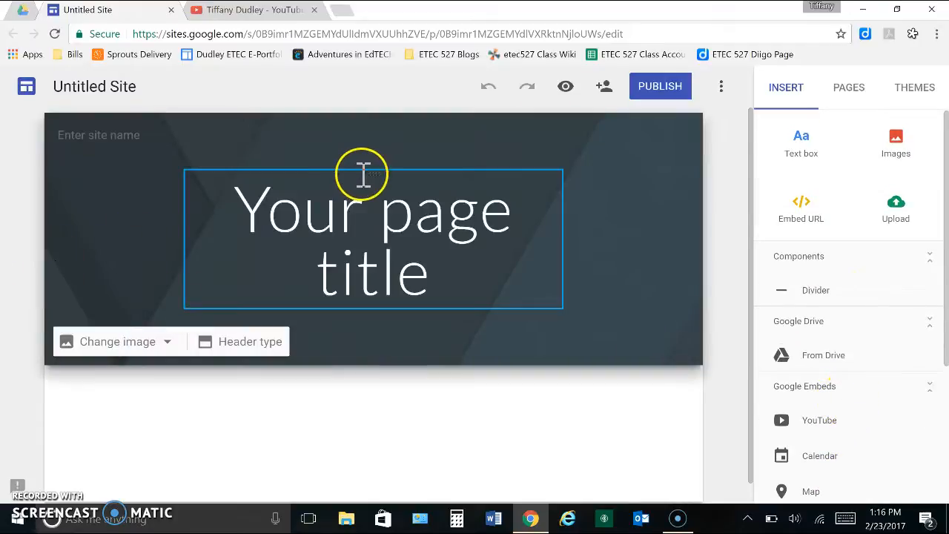
click(428, 256)
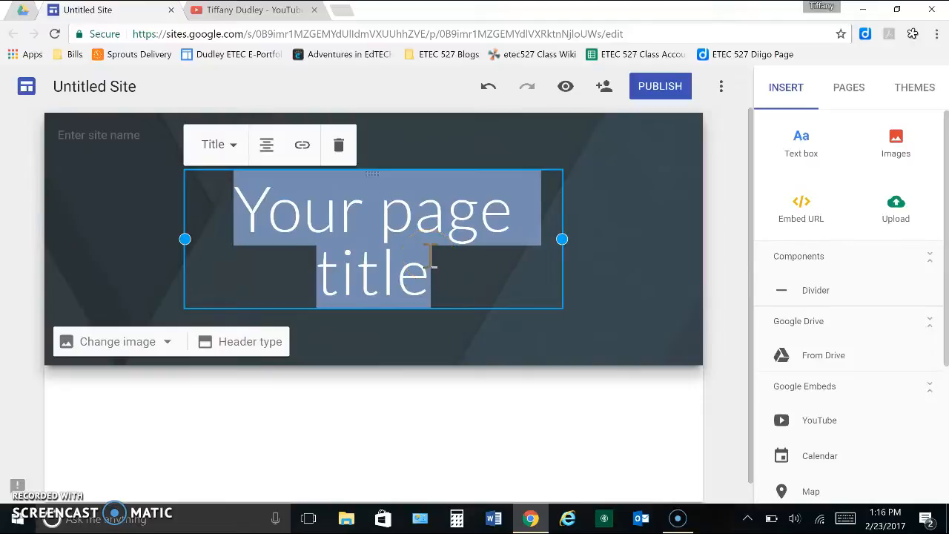
text(My website)
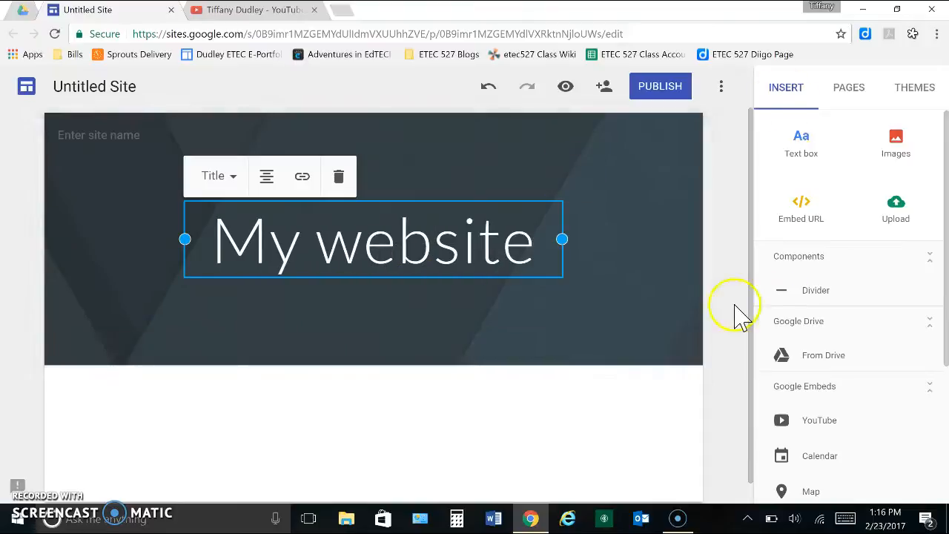
click(517, 422)
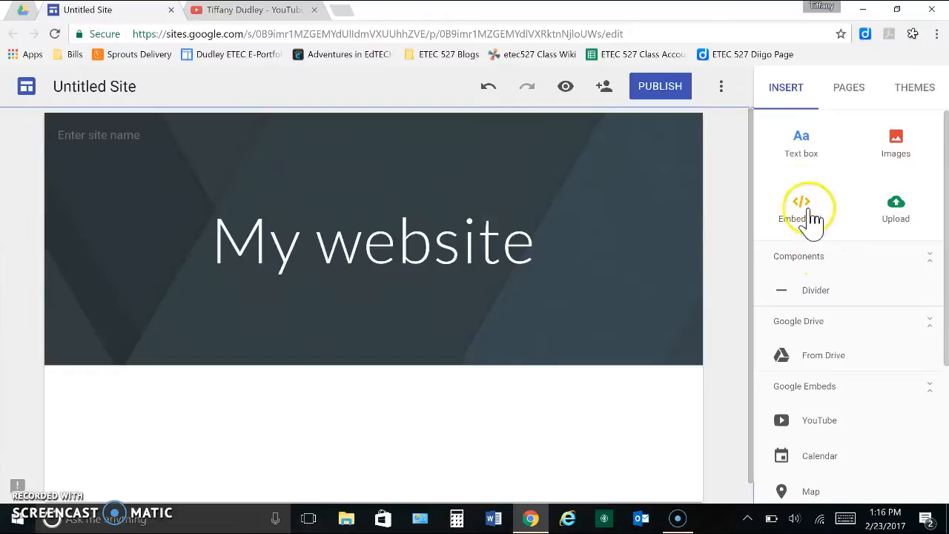
- Insert a text box below the header and narrow it to less than half of the page width
click(808, 146)
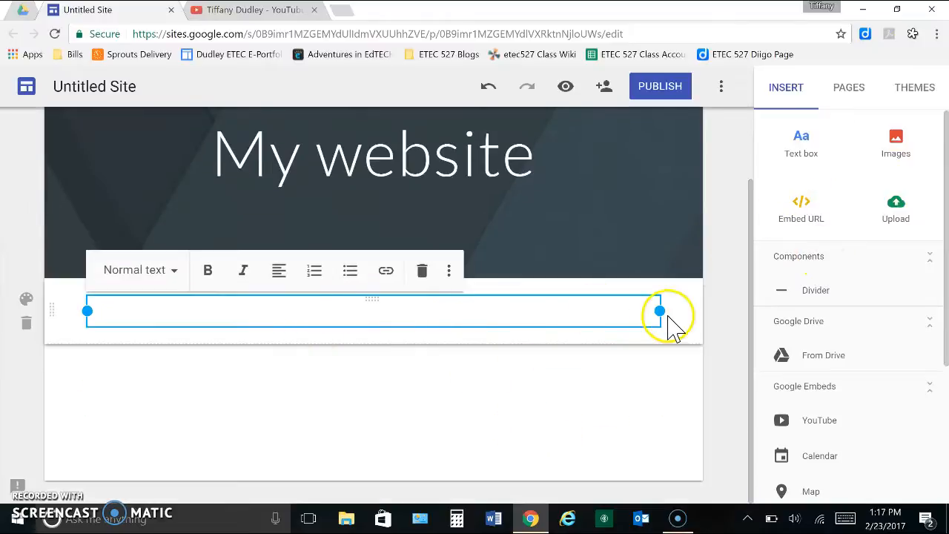
drag(651, 313, 316, 438)
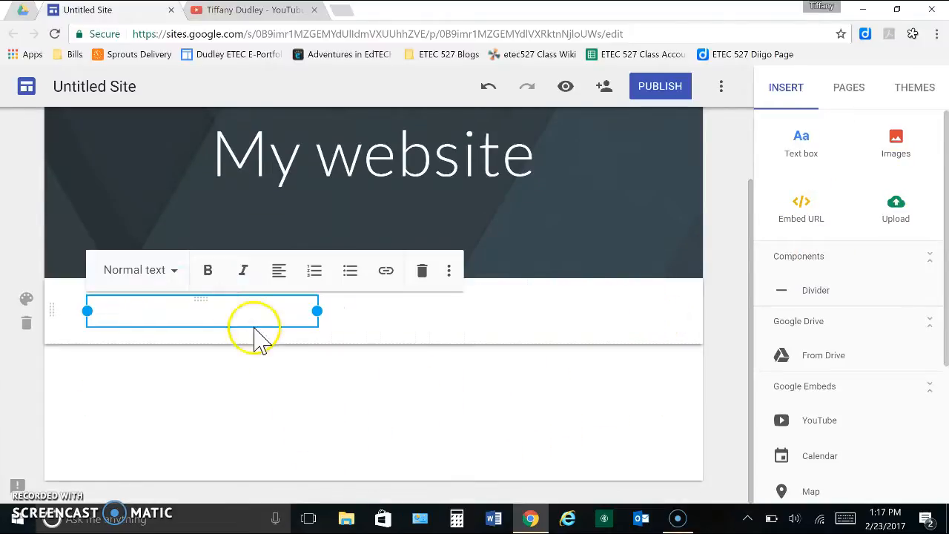
drag(240, 303, 223, 404)
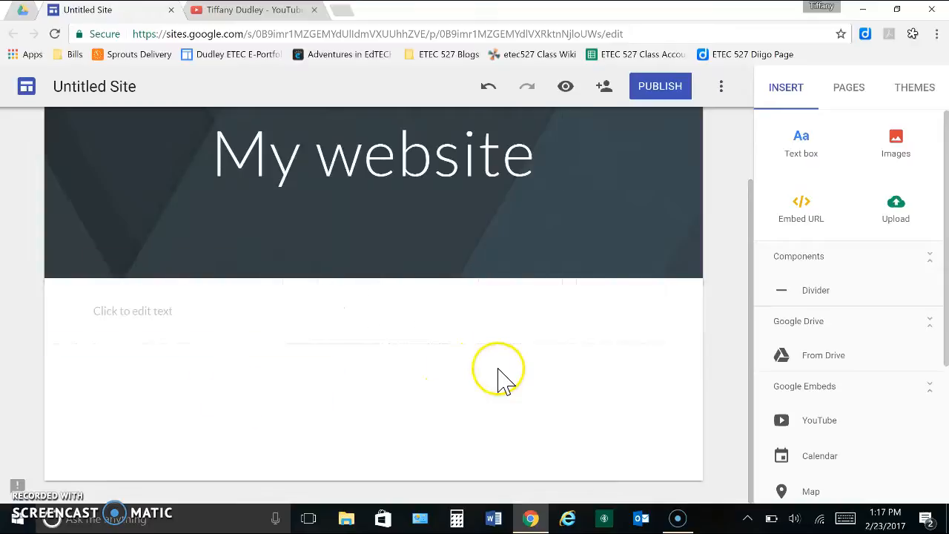
- Enter "Add text here" in the text box and make the box taller with four blank lines
click(143, 311)
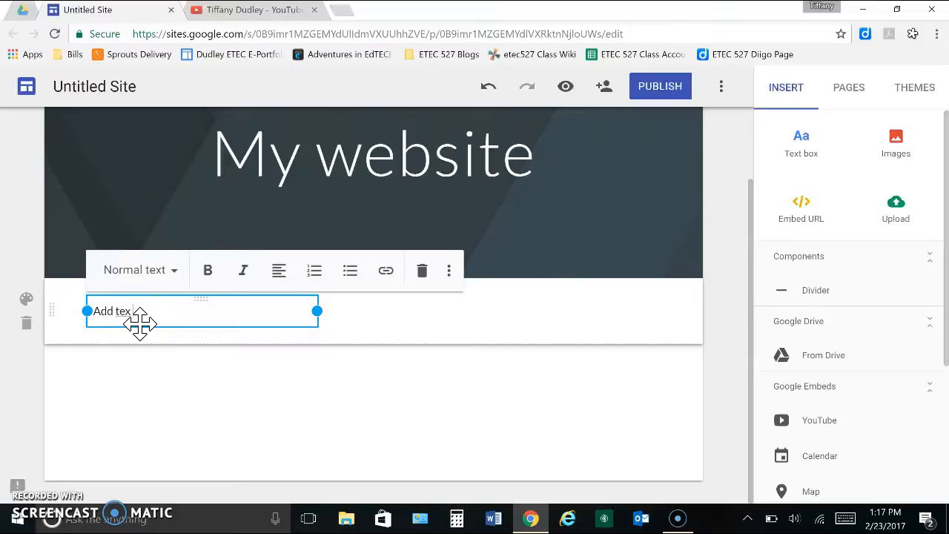
text(Add text here)
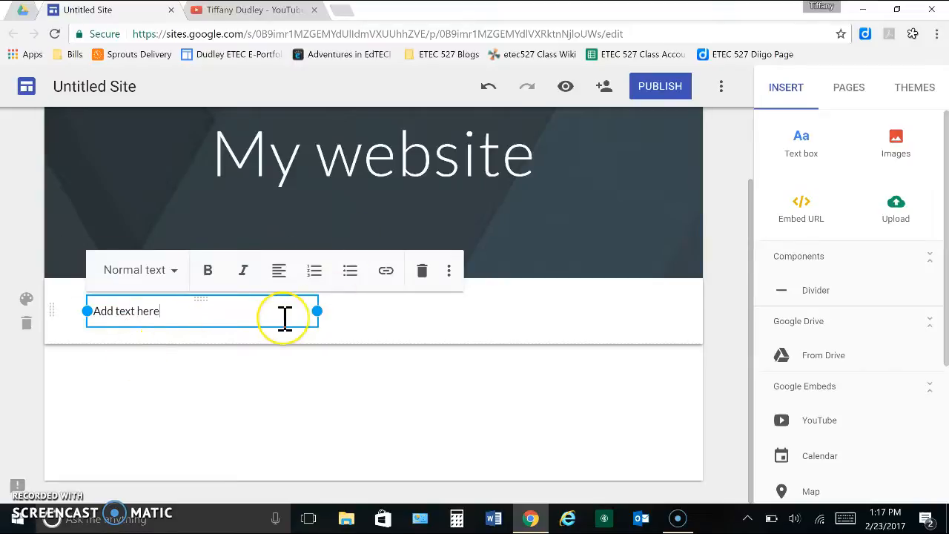
key(Return)
key(Return)
key(Return)
key(Return)
scroll(312, 300, down, 1)
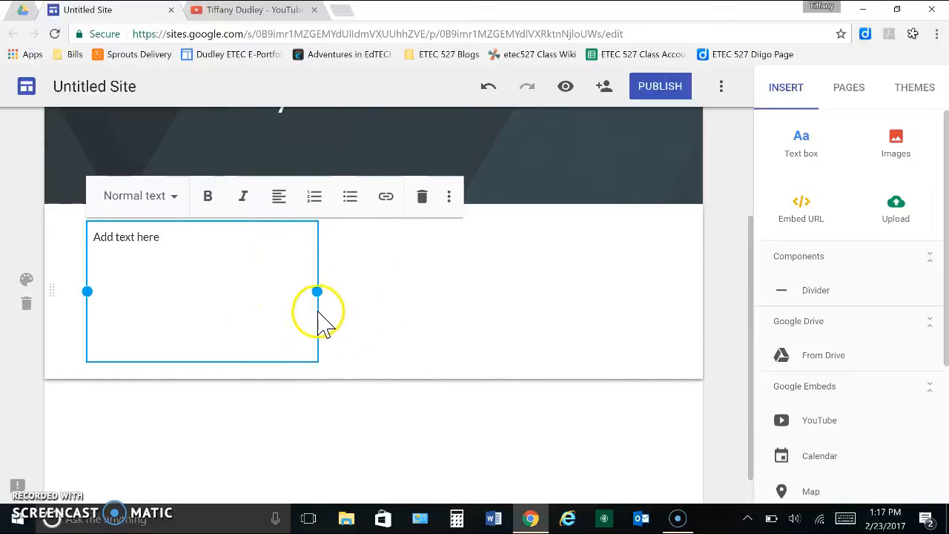
drag(319, 315, 351, 442)
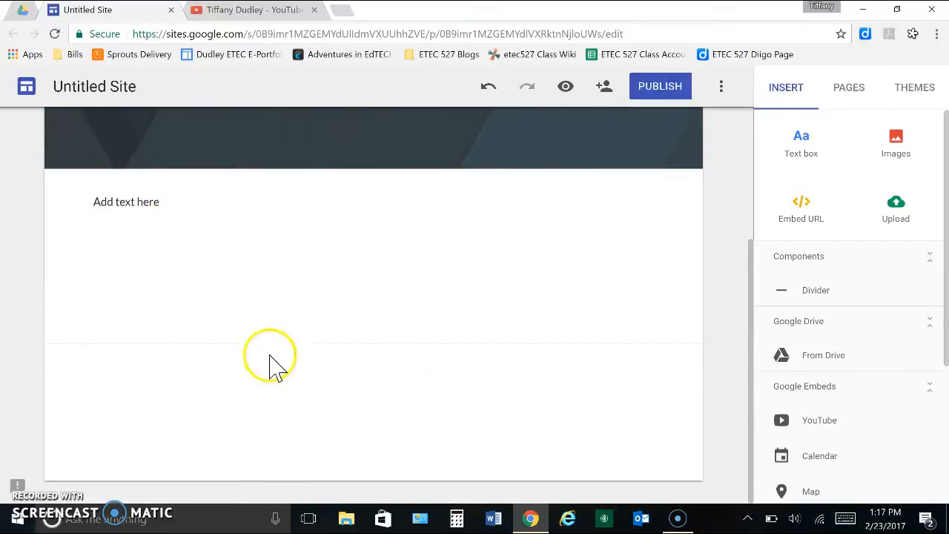
- Insert the first picture of the Profile photos album from your own albums as an image on the page
click(906, 175)
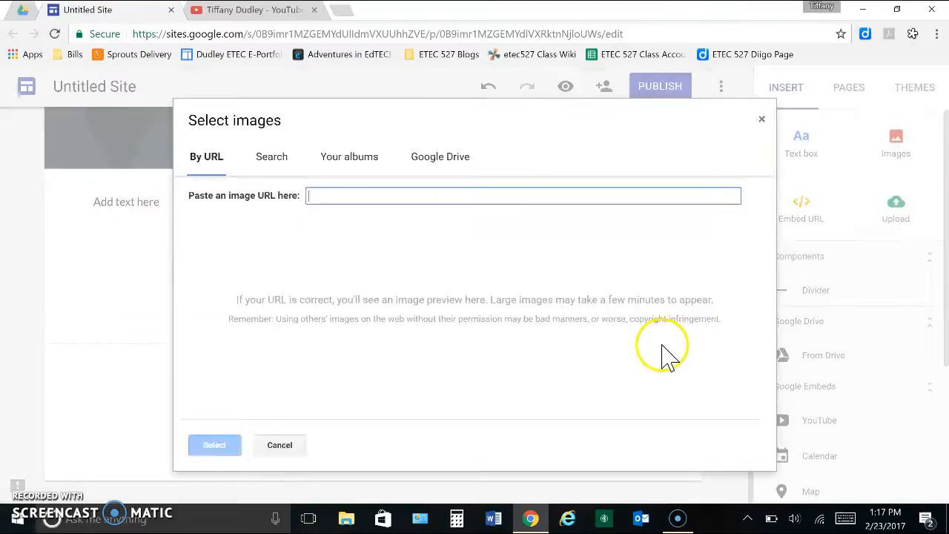
click(268, 160)
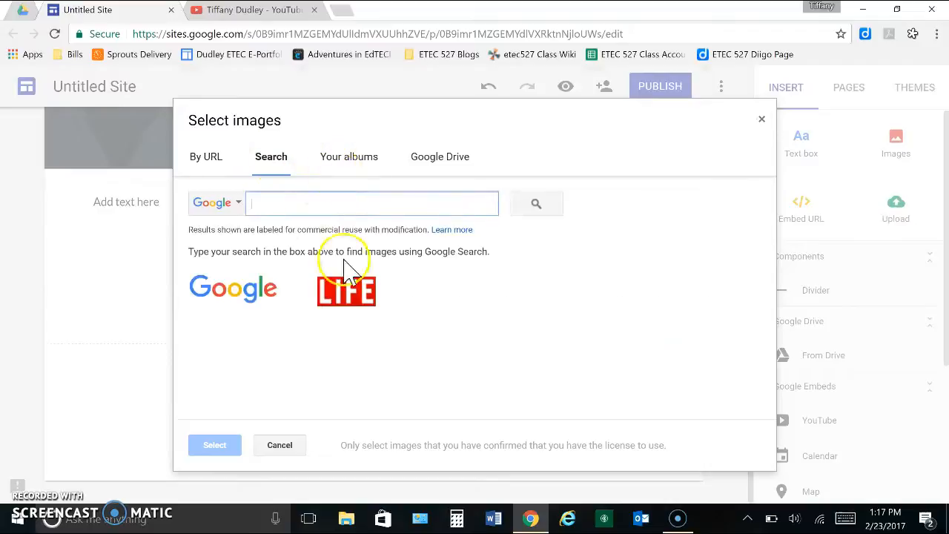
click(348, 162)
click(244, 296)
click(250, 290)
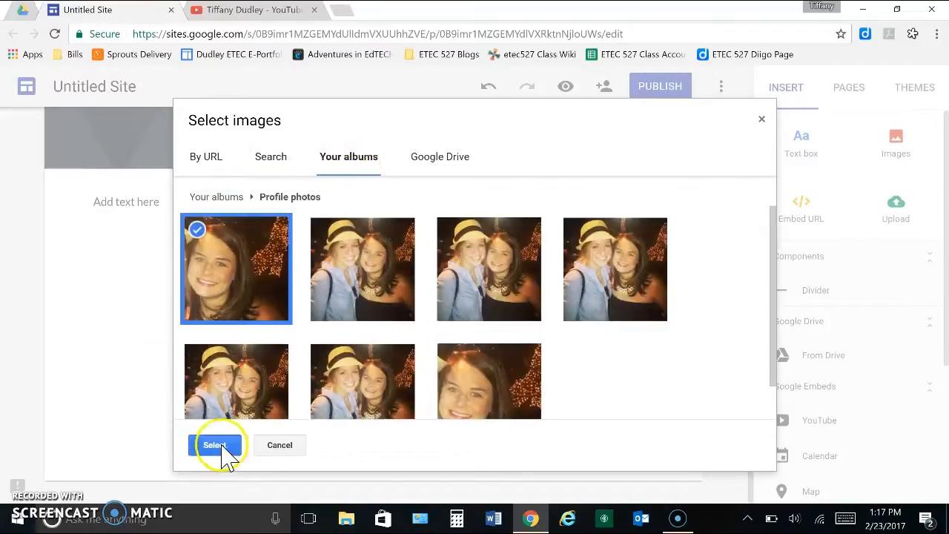
click(220, 447)
- Shrink the inserted photo to about half its size and place it to the left of the "Add text here" text
click(478, 281)
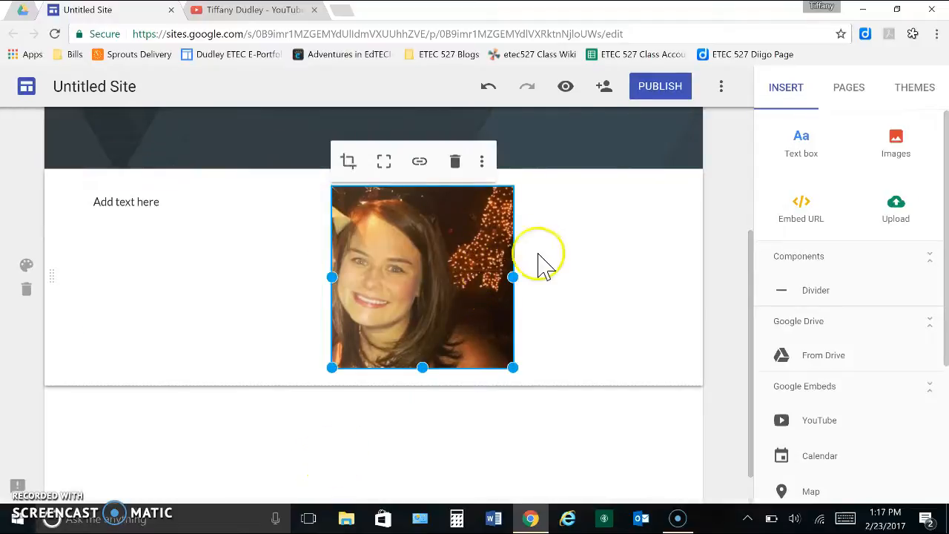
drag(512, 368, 430, 301)
drag(393, 252, 93, 244)
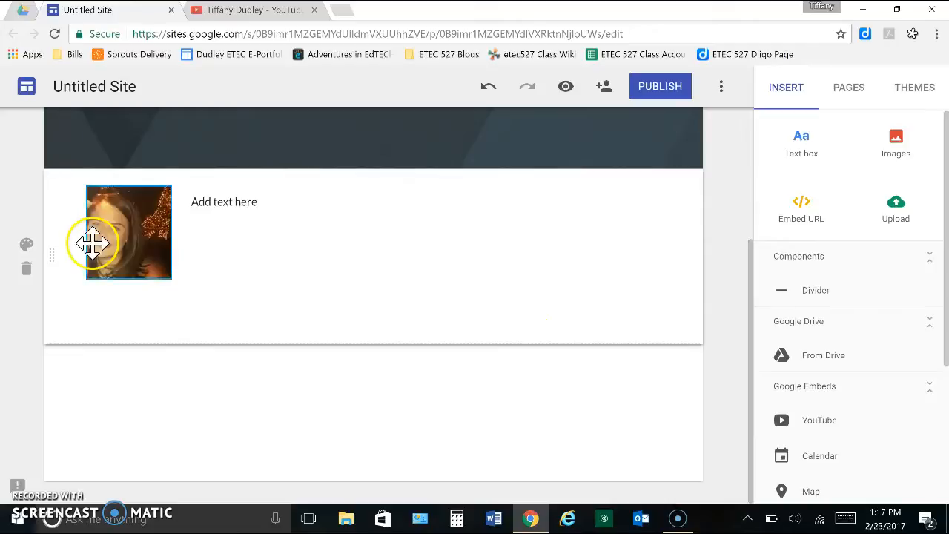
- Start a YouTube embed on the page, switch to the YouTube channel, and copy the share link of the YouTube Demonstration video
scroll(911, 360, down, 1)
click(821, 358)
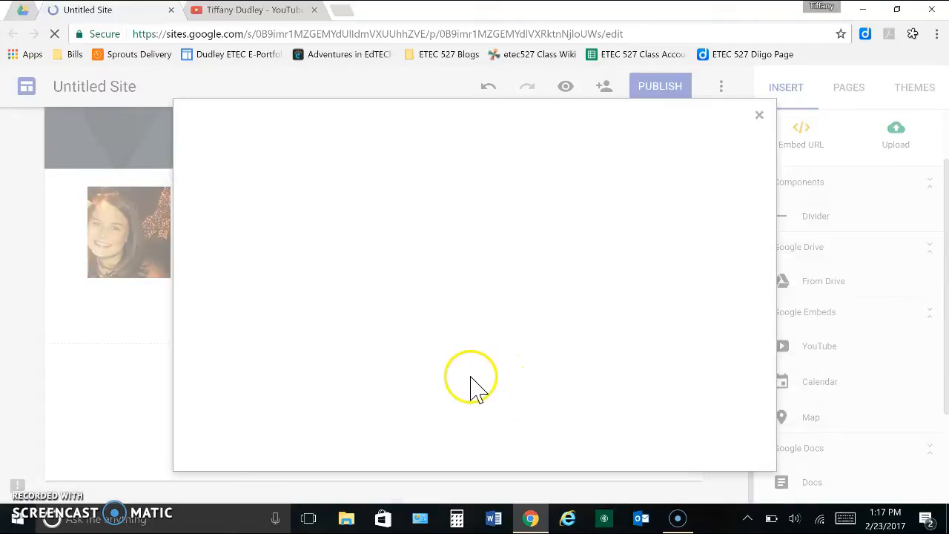
click(252, 10)
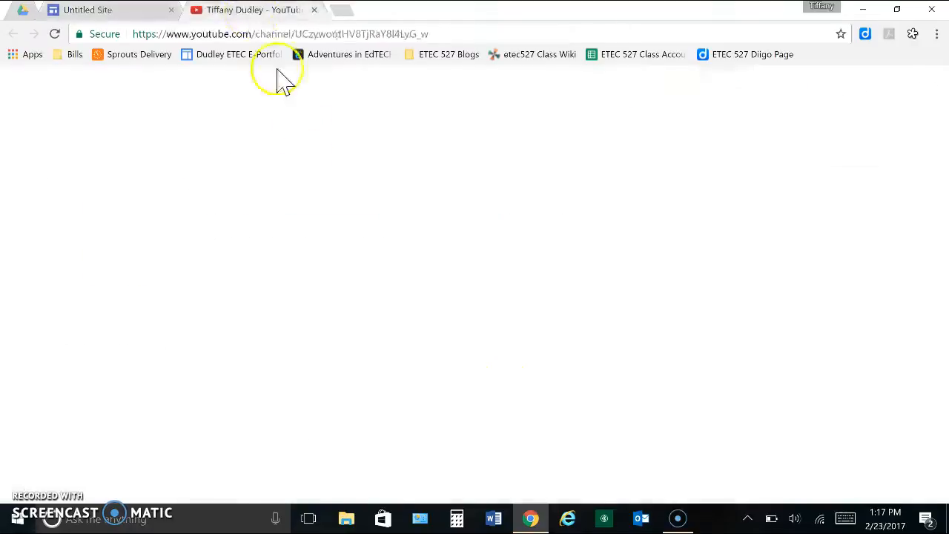
scroll(326, 404, down, 1)
click(329, 417)
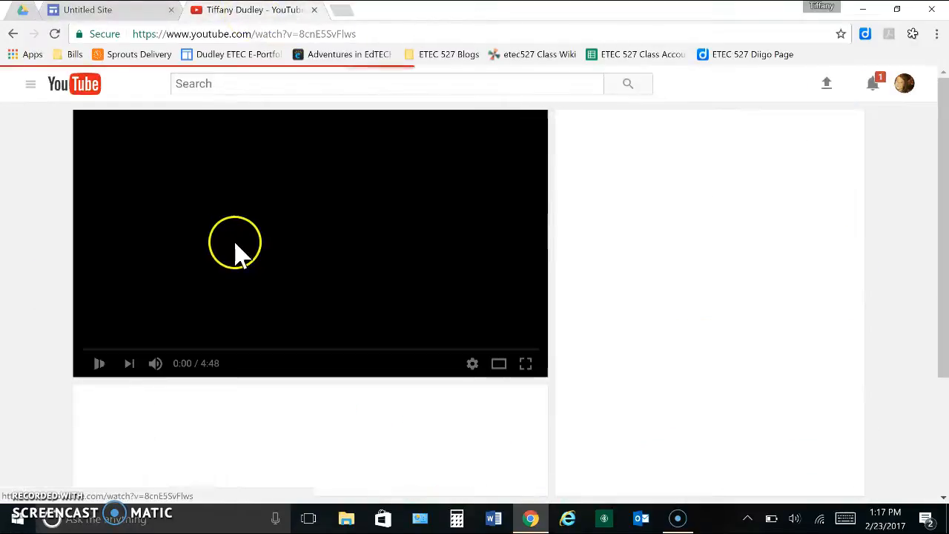
scroll(149, 379, down, 2)
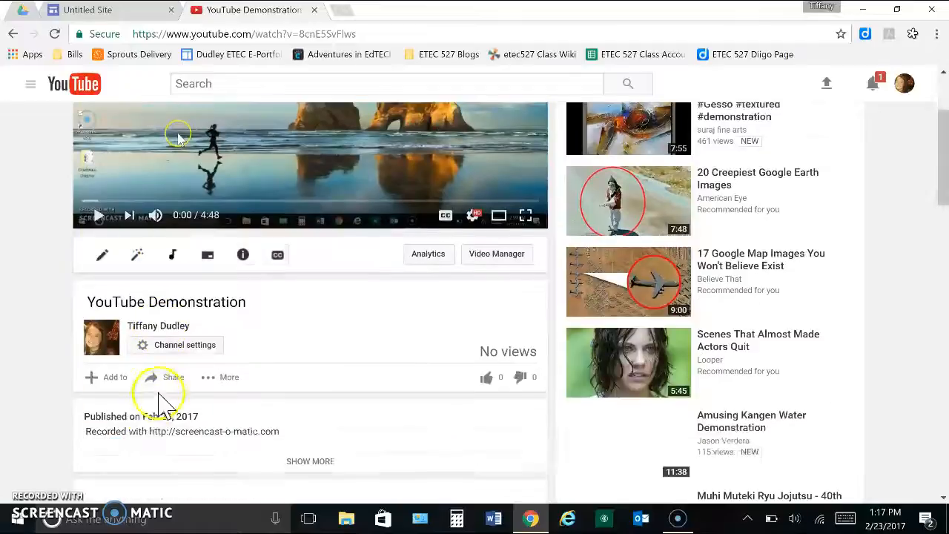
click(167, 400)
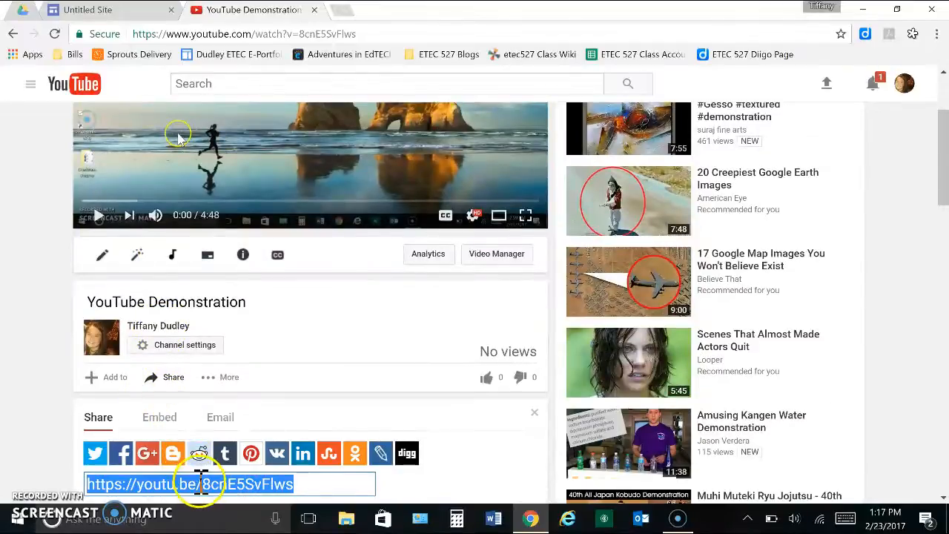
right_click(199, 481)
click(255, 290)
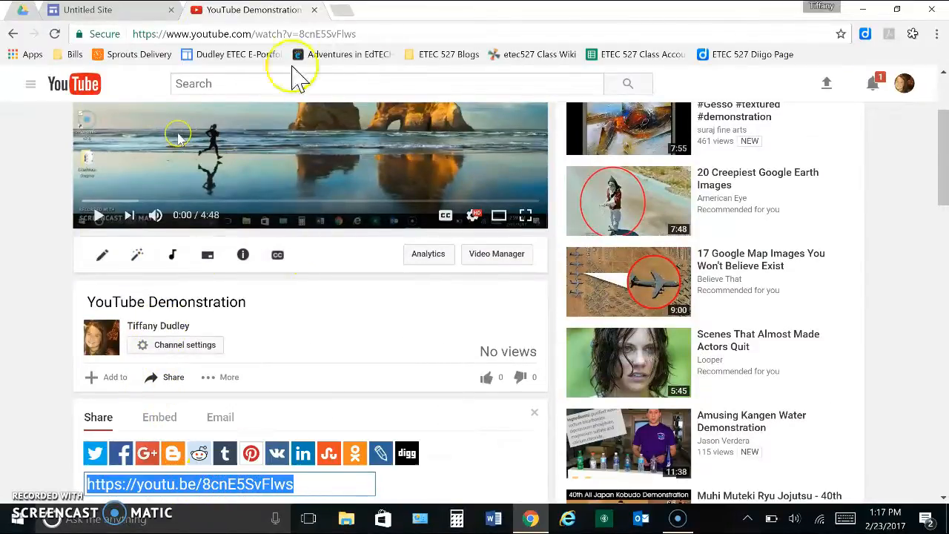
- Return to the site, search for the video with the copied link, and insert the YouTube Demonstration video
click(129, 16)
right_click(380, 203)
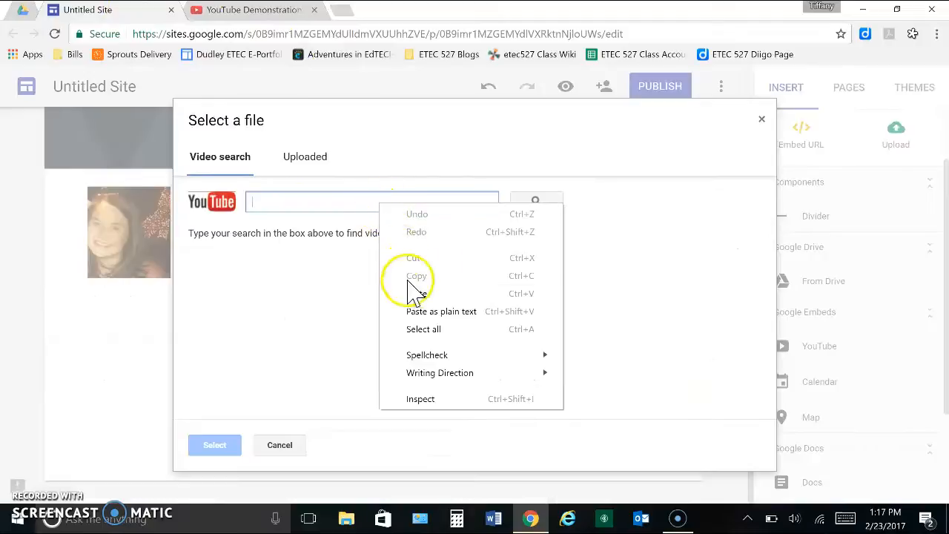
click(412, 291)
click(537, 206)
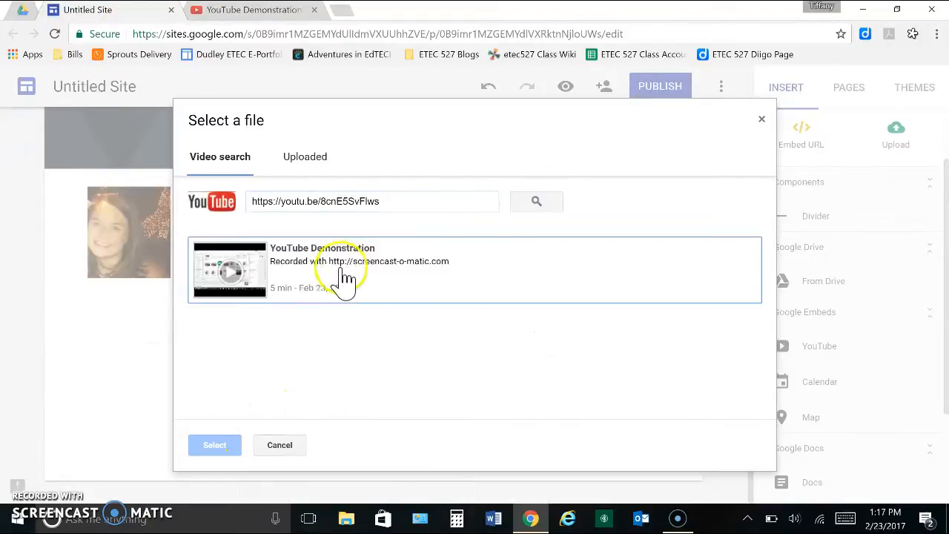
click(330, 275)
click(236, 447)
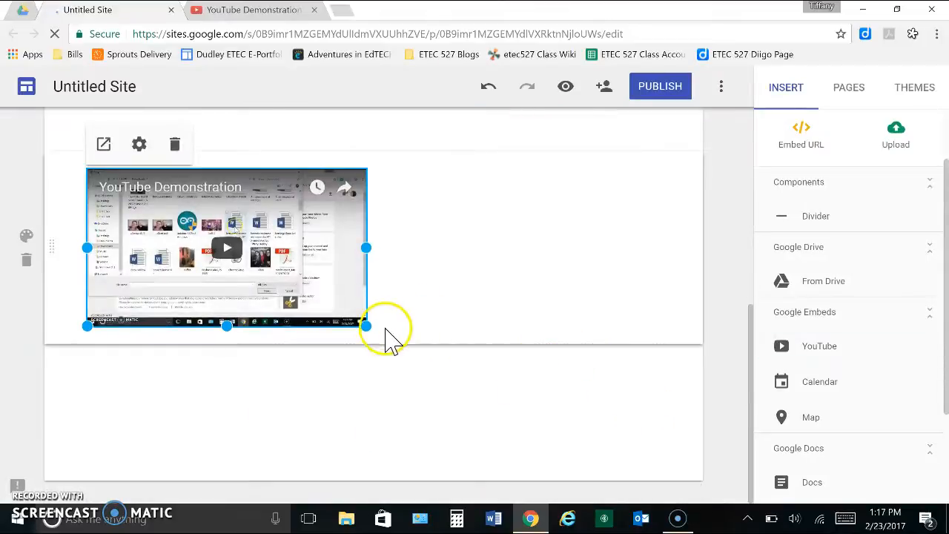
- Enlarge the embedded video and move it into the section with the photo and text, to the right of the text
drag(370, 331, 452, 410)
click(339, 381)
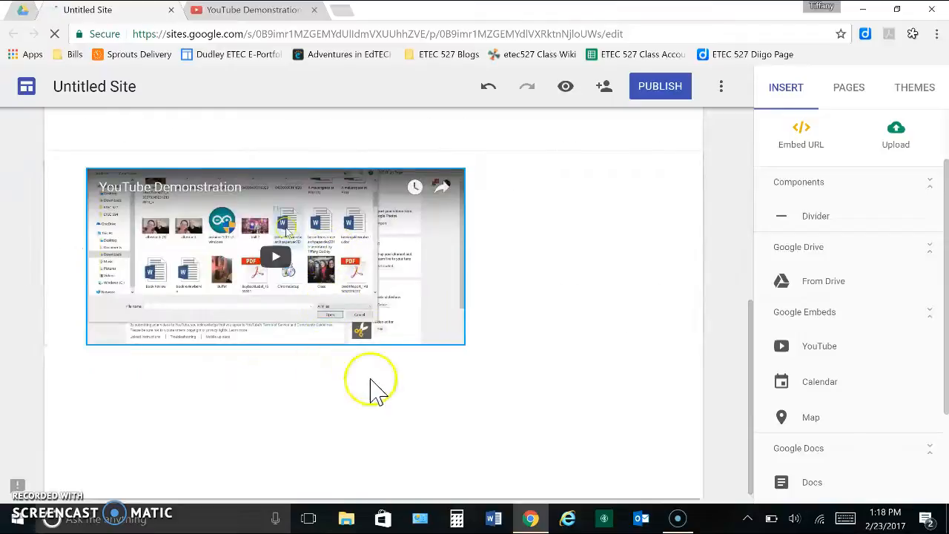
drag(441, 264, 509, 438)
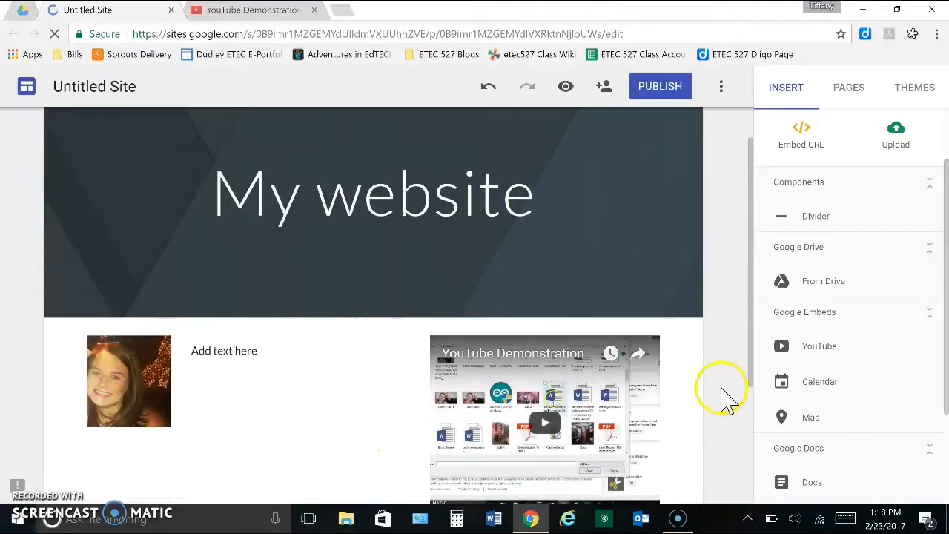
- Move the photo out of the text and video section into its own section directly below
scroll(722, 394, down, 3)
click(282, 263)
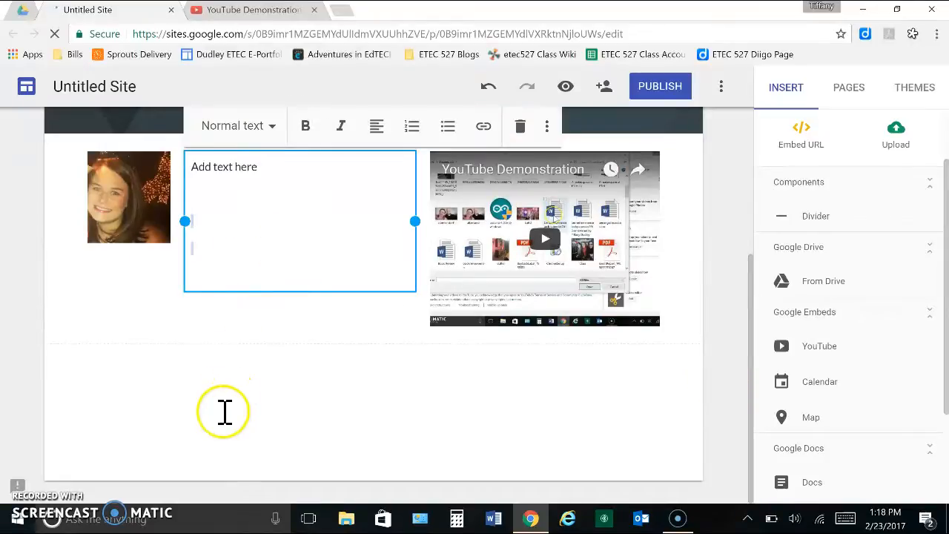
drag(148, 187, 149, 419)
scroll(467, 426, down, 2)
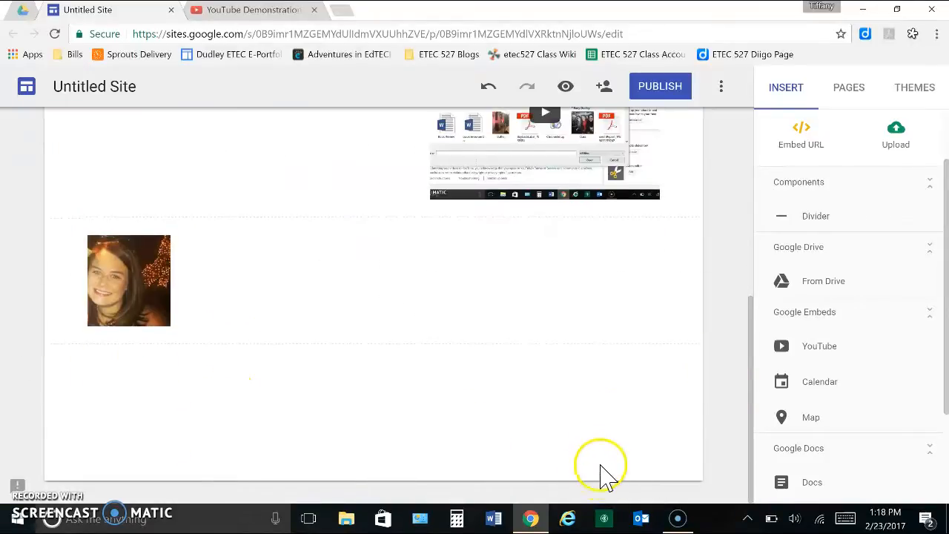
- Insert a divider line below the photo section and deselect it
scroll(645, 386, up, 2)
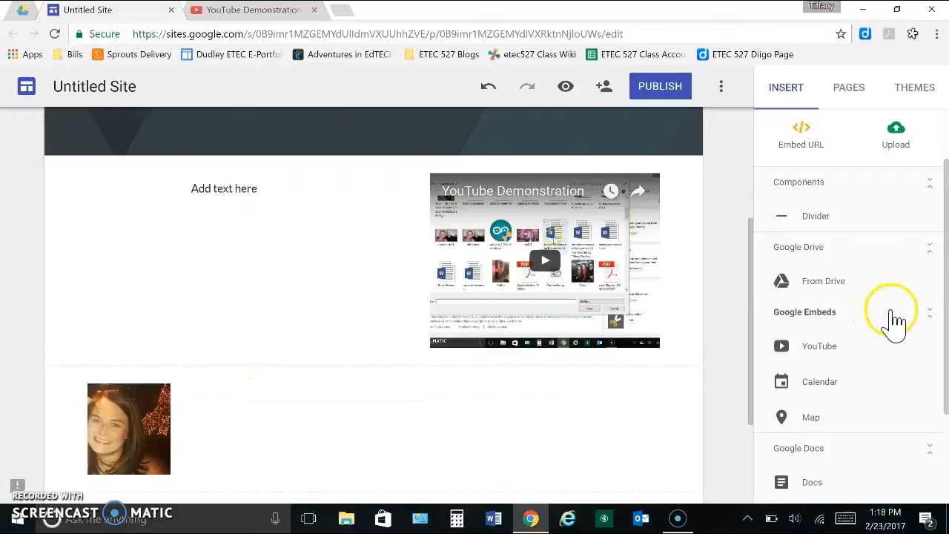
click(822, 217)
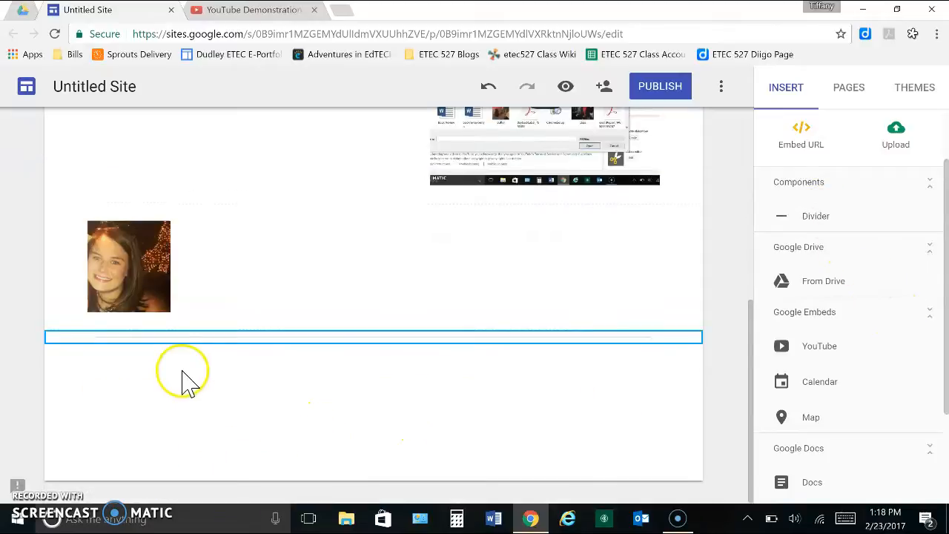
click(460, 387)
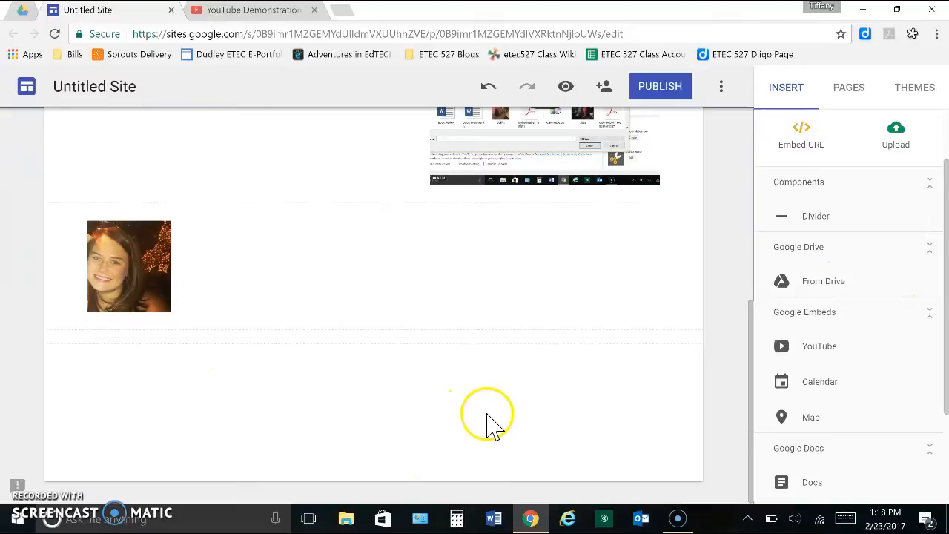
- Try the Diplomat theme on the site and settle on the Impression theme
scroll(699, 370, up, 8)
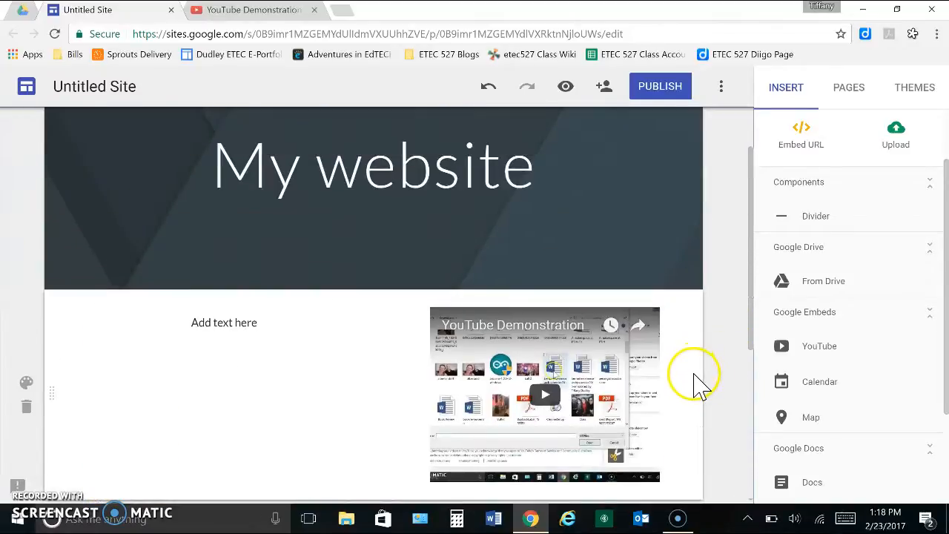
scroll(699, 380, up, 2)
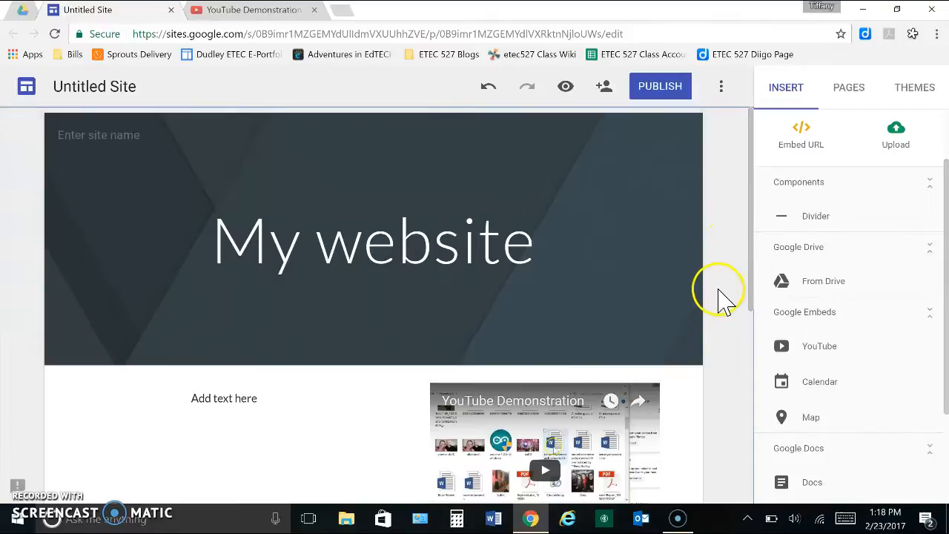
scroll(942, 263, up, 1)
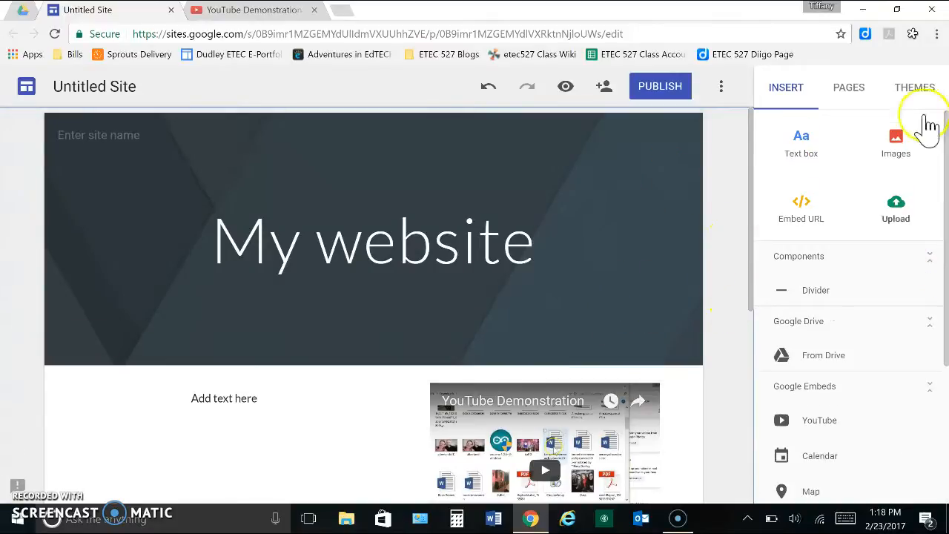
click(853, 91)
click(914, 93)
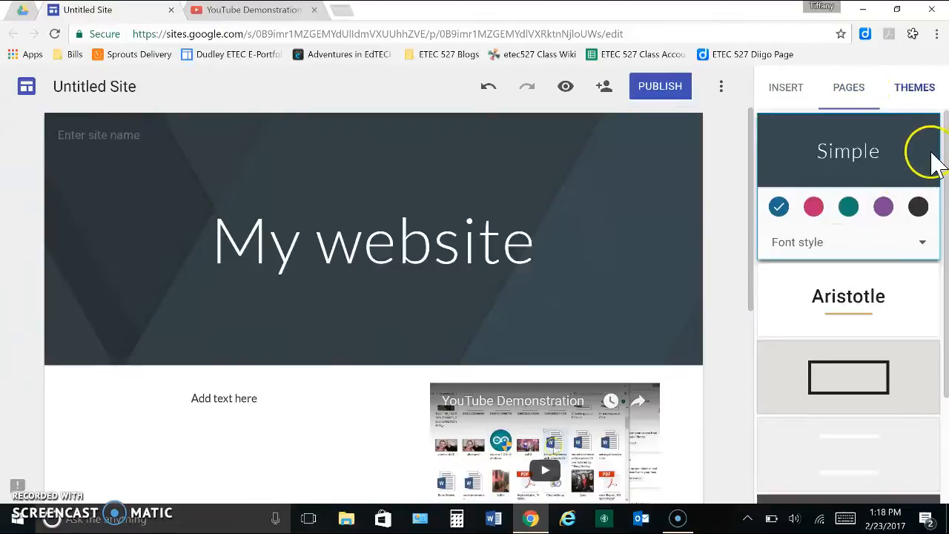
click(869, 387)
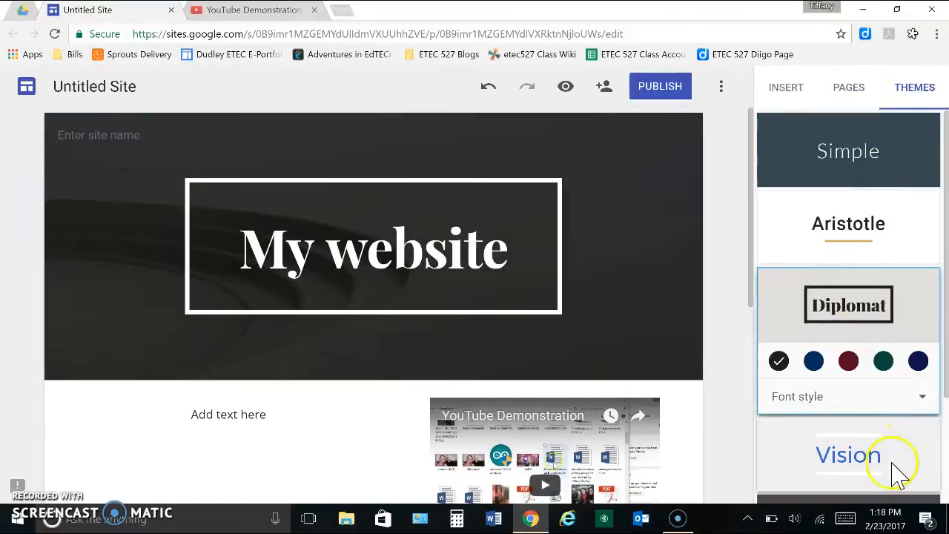
scroll(803, 475, down, 2)
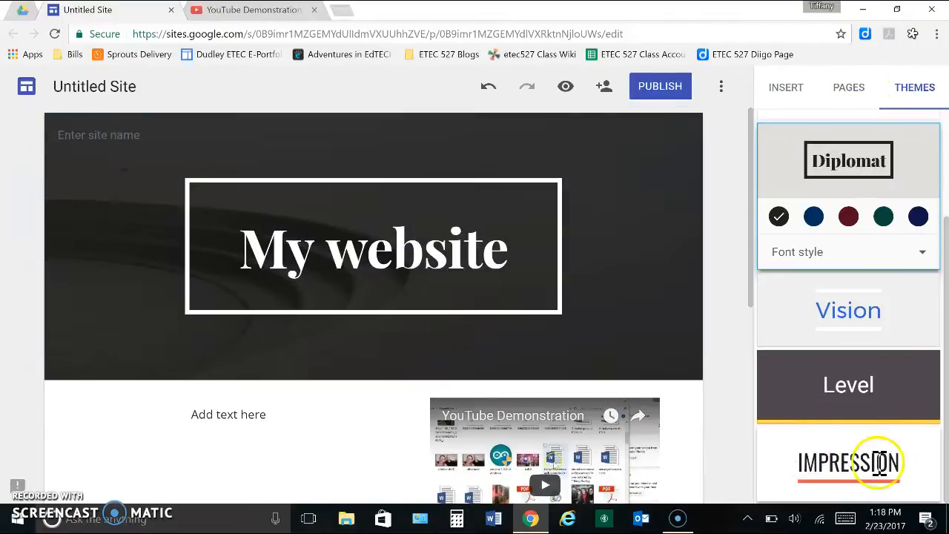
click(920, 474)
- Add a new page named Category 1 to the site and nest it as a subpage under Home
click(847, 94)
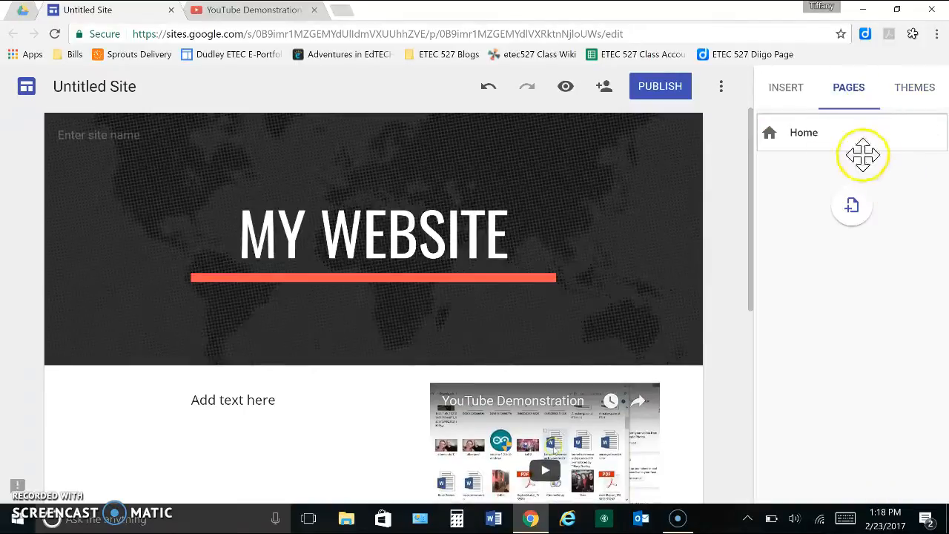
click(849, 207)
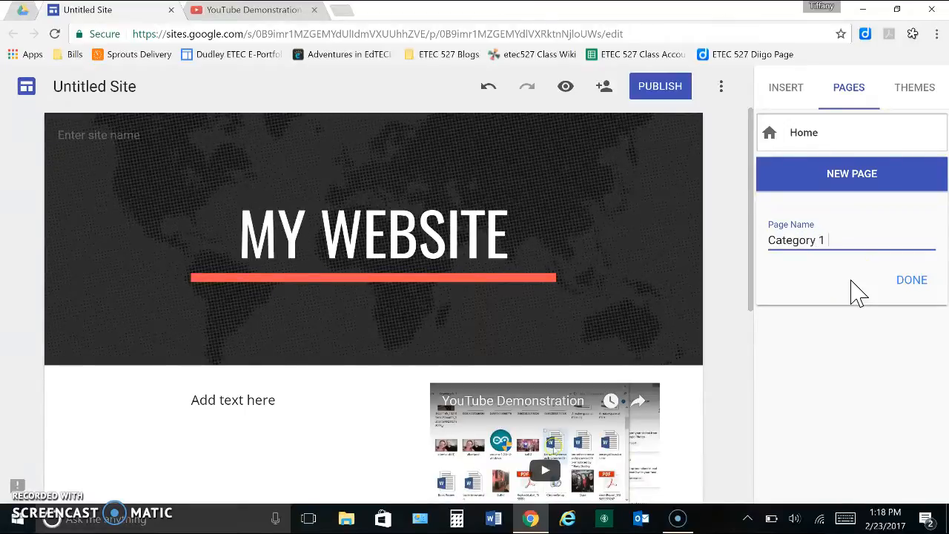
click(906, 285)
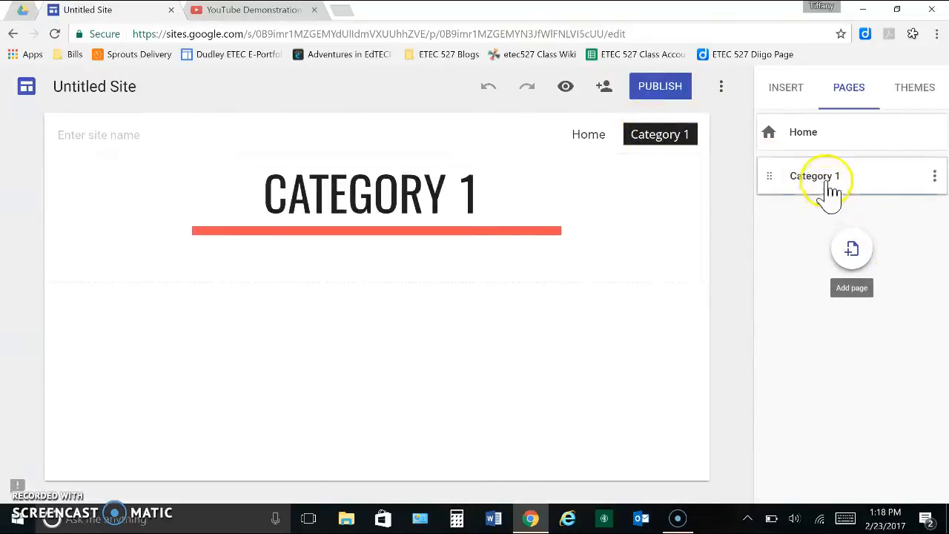
drag(827, 183, 823, 154)
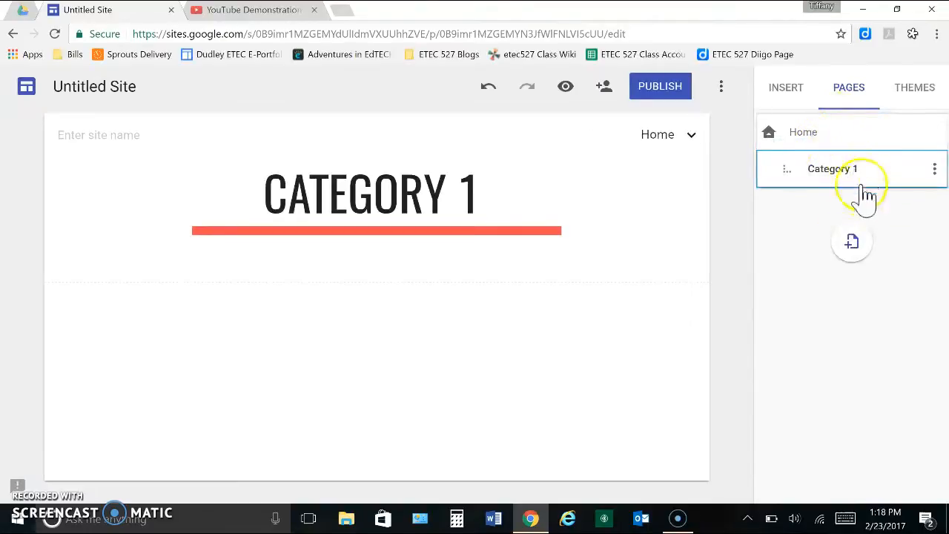
- Add another page named Category 2 and nest it as a subpage under Home
click(854, 241)
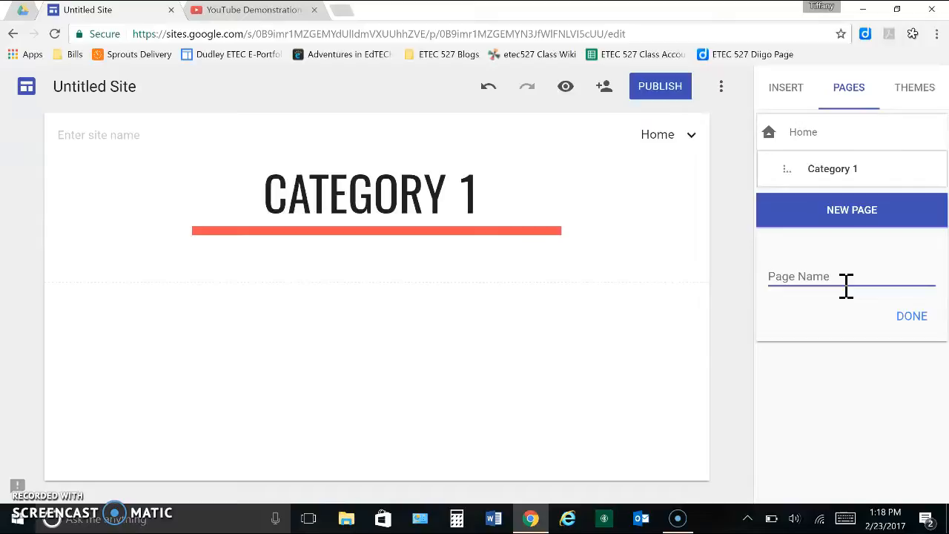
text(Category 2)
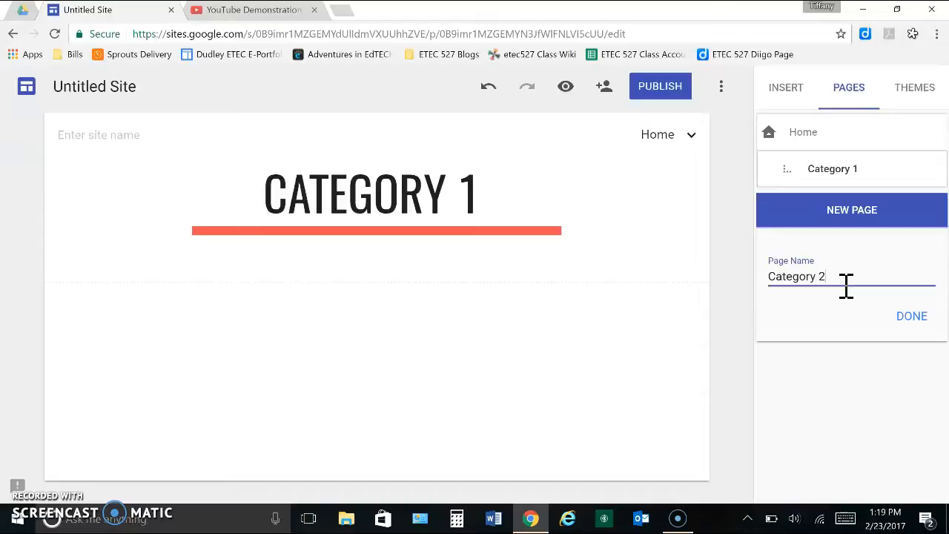
key(Return)
drag(826, 218, 818, 186)
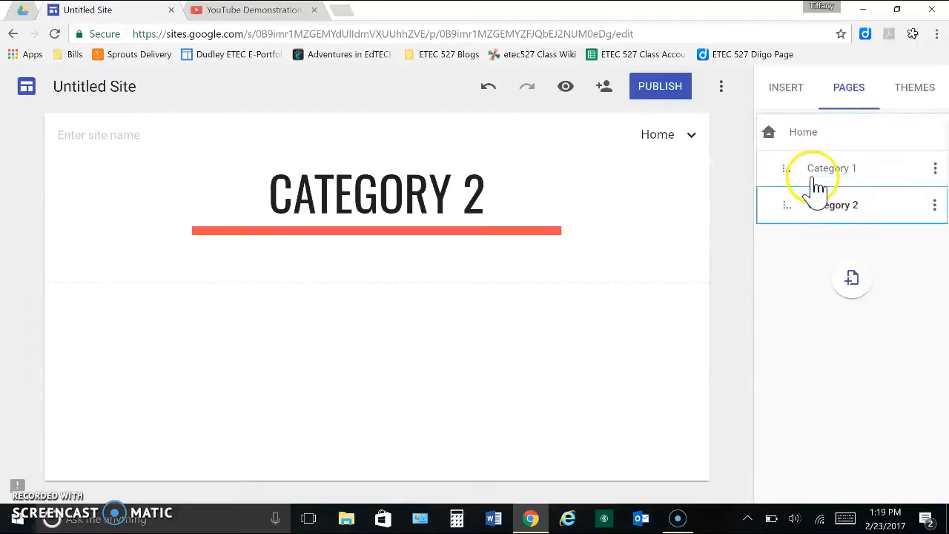
- Visit Home, Category 1 and Category 2 through the site's navigation links, and minimize the browser window
click(675, 145)
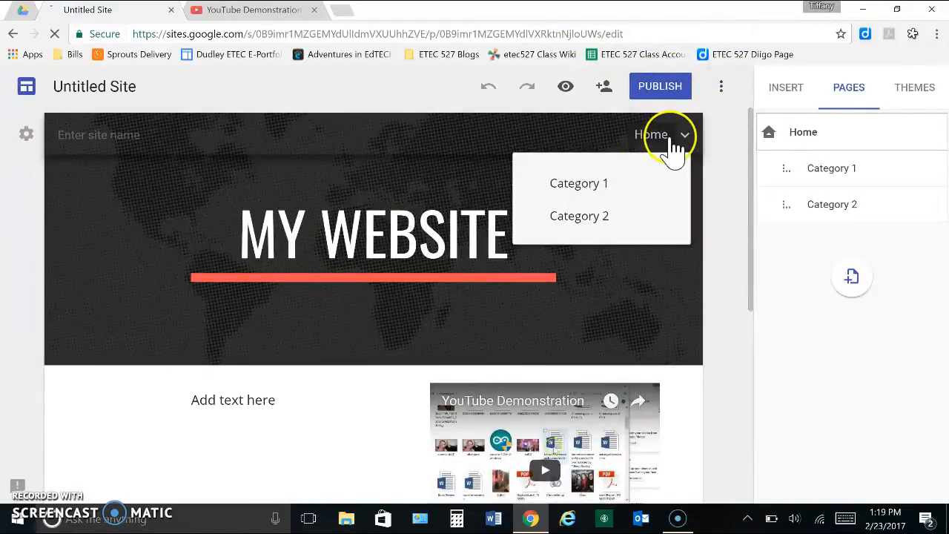
click(593, 185)
mouse_move(654, 150)
click(602, 221)
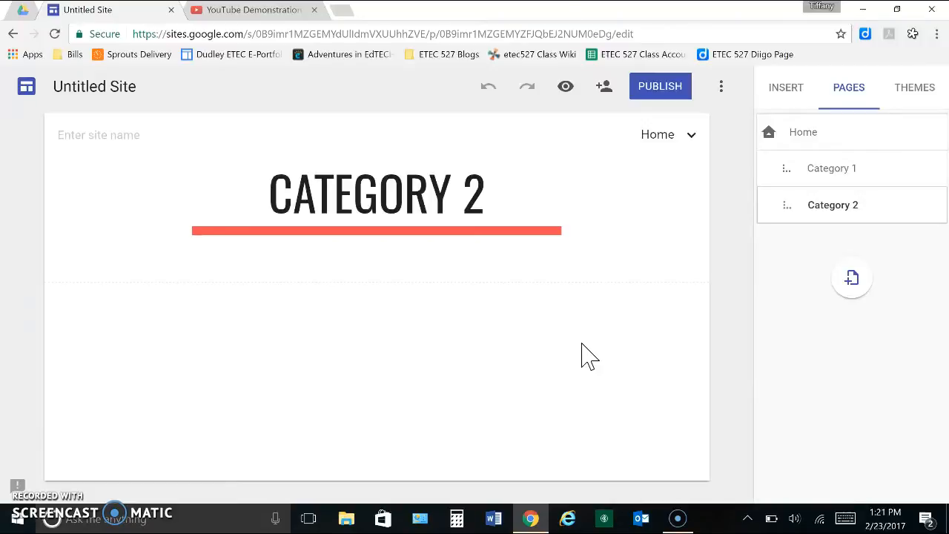
click(864, 10)
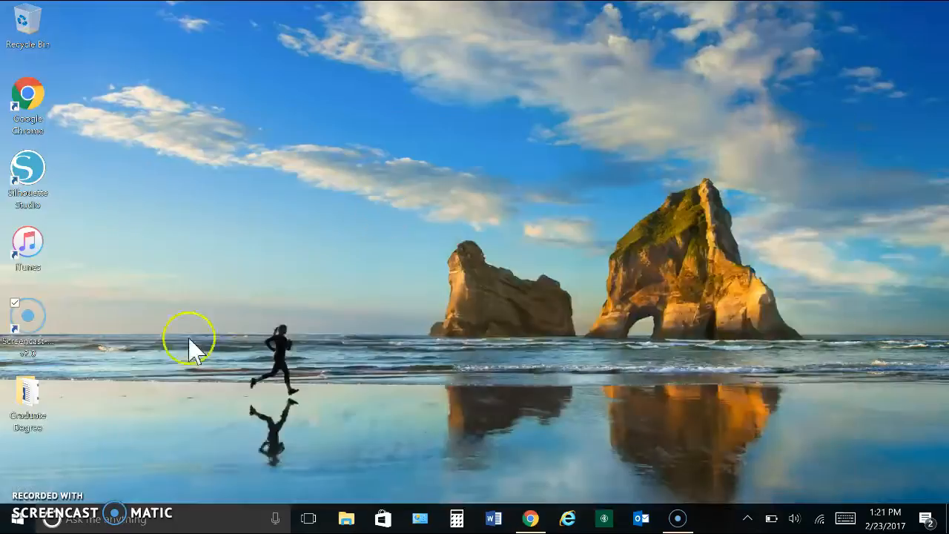